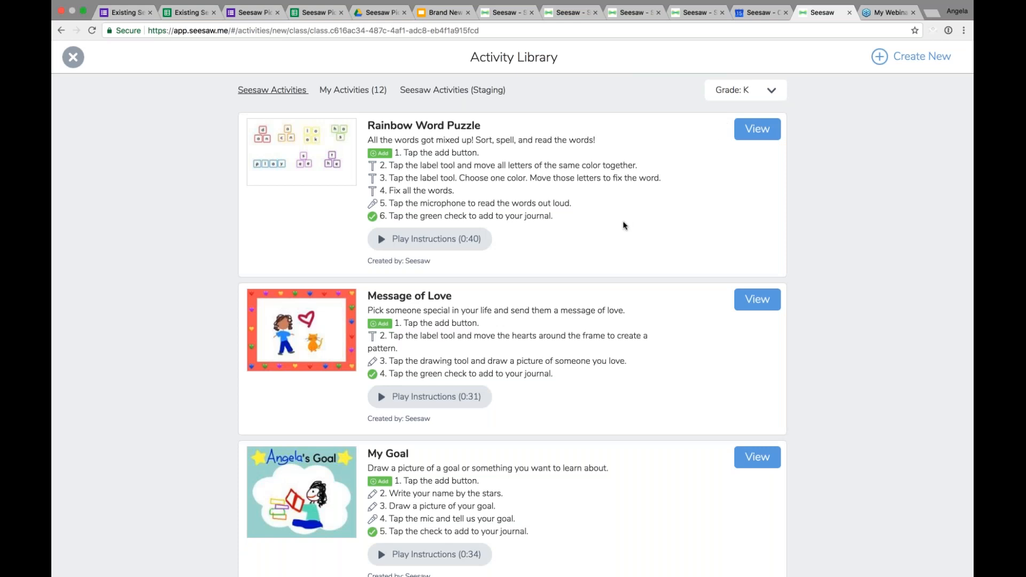
- Find the My Goal activity among the kindergarten Seesaw activities and briefly play its audio instructions
scroll(559, 222, "down", 3)
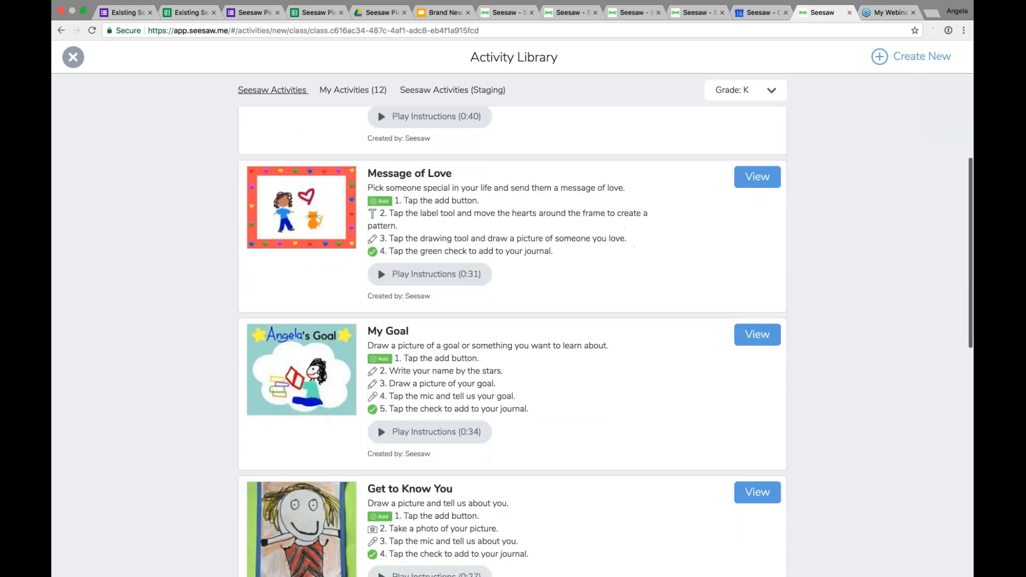
scroll(458, 332, "down", 2)
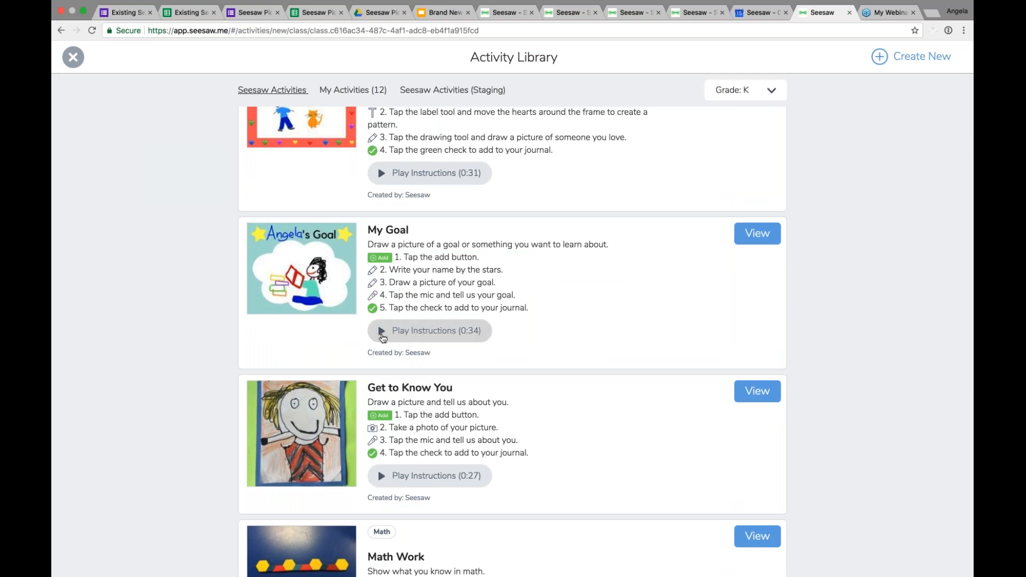
left_click(382, 337)
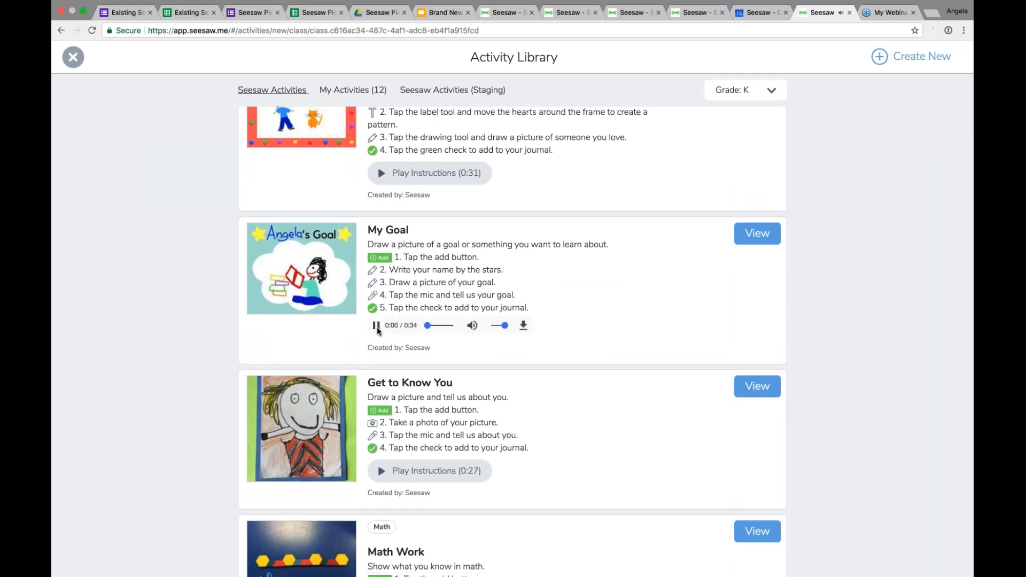
left_click(376, 326)
- Preview the My Goal activity, share it with all students in Brand New PreK-2, and dismiss the sharing notice
left_click(757, 233)
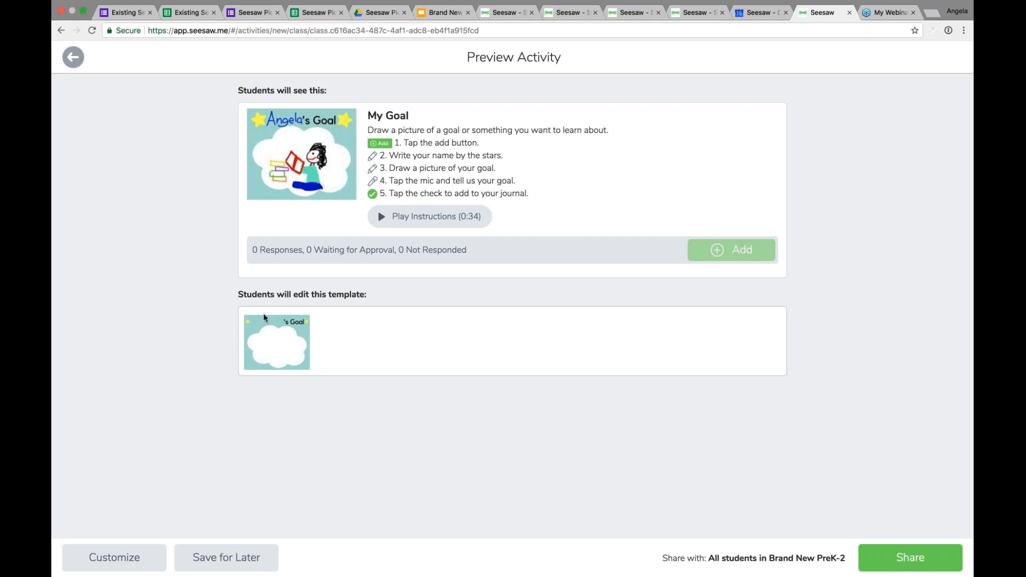
left_click(883, 567)
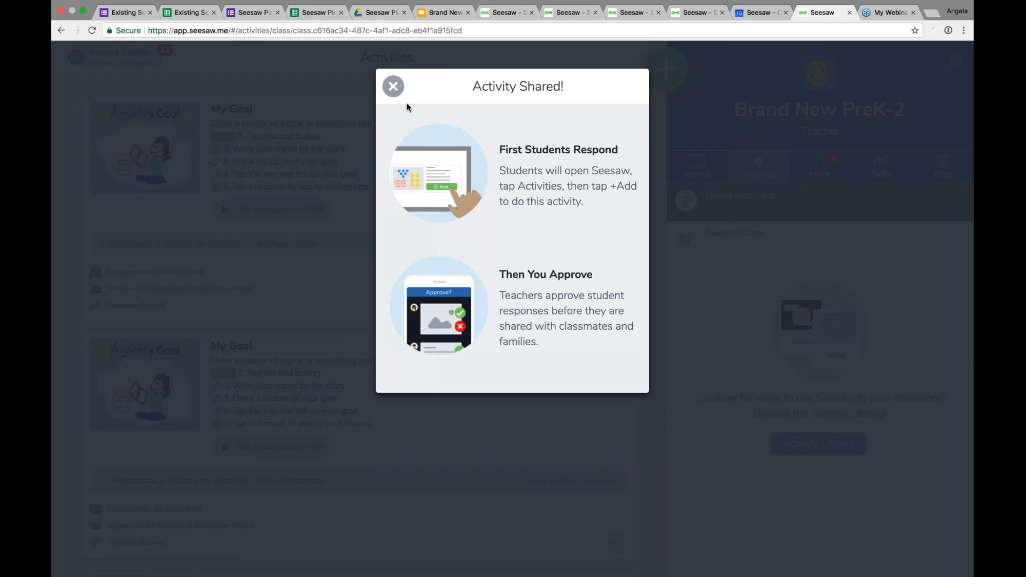
left_click(394, 86)
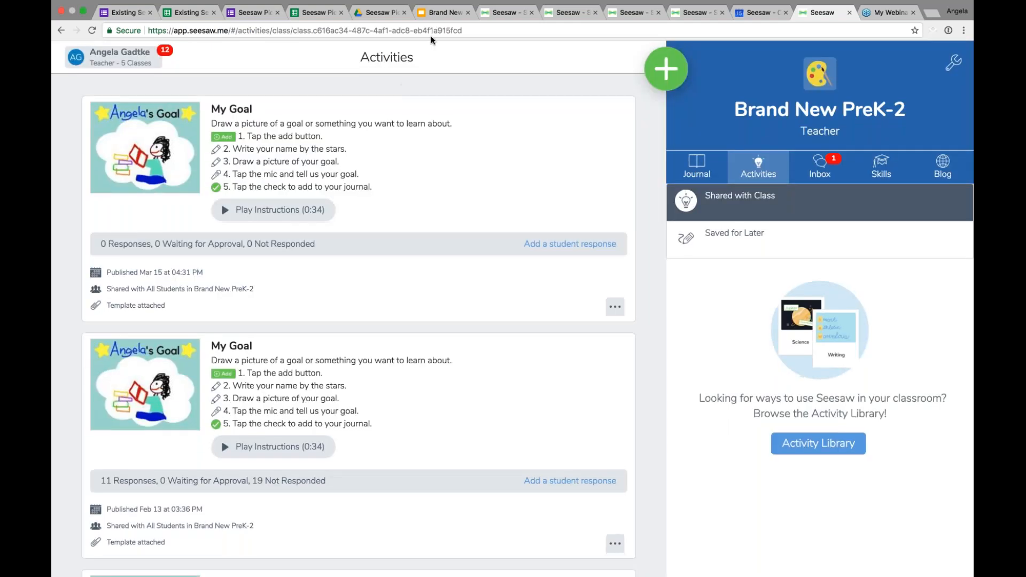
- Switch to the Google Slides presentation, view the Getting Started Guides slide, and return to the Tap Activities tab slide
left_click(435, 12)
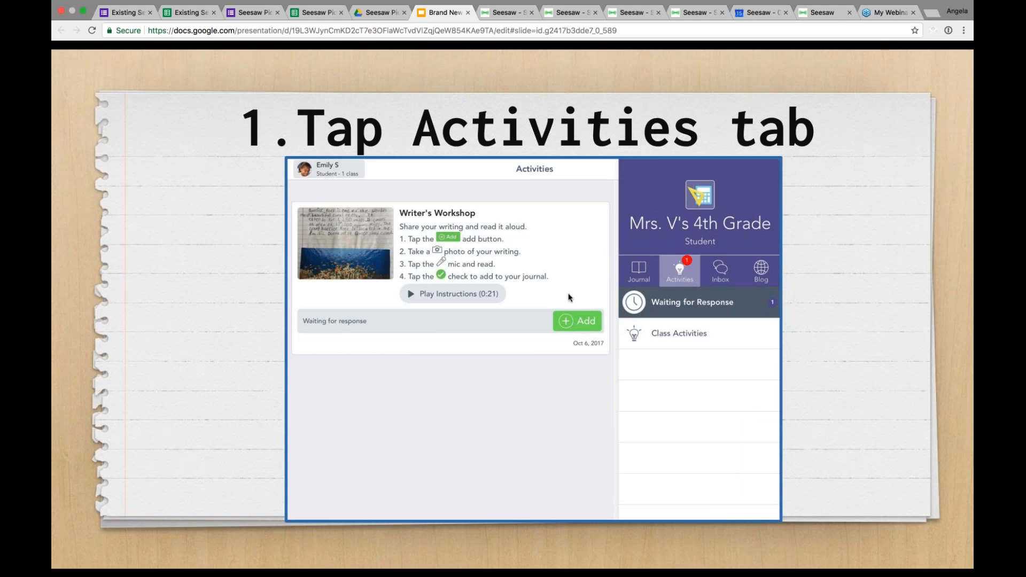
mouse_move(137, 532)
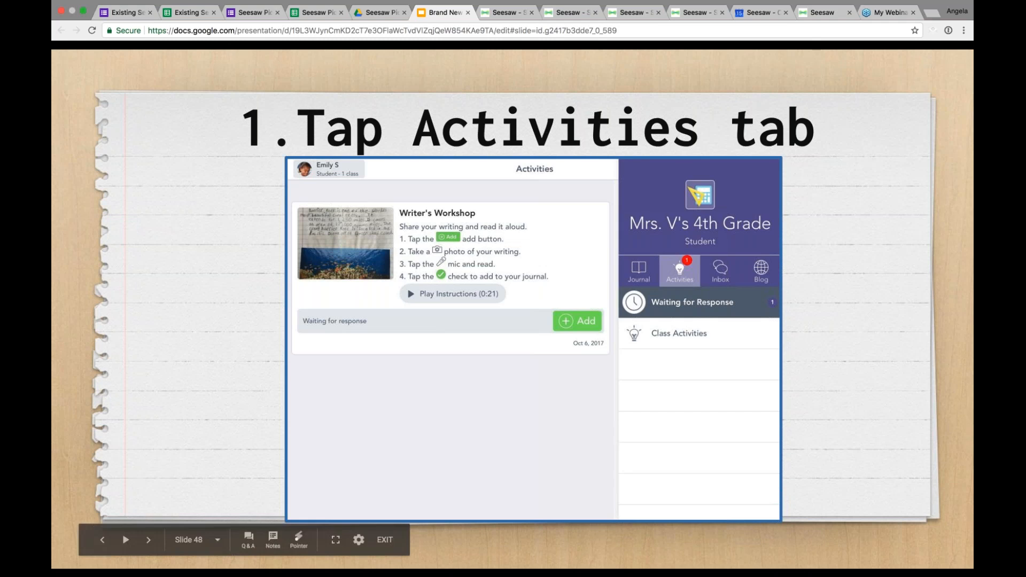
left_click(149, 541)
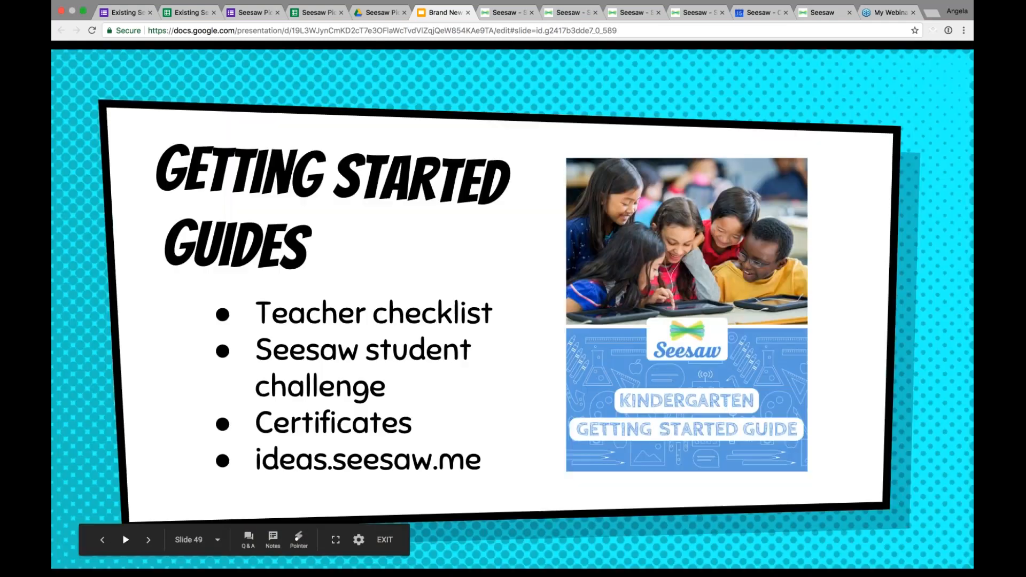
left_click(103, 541)
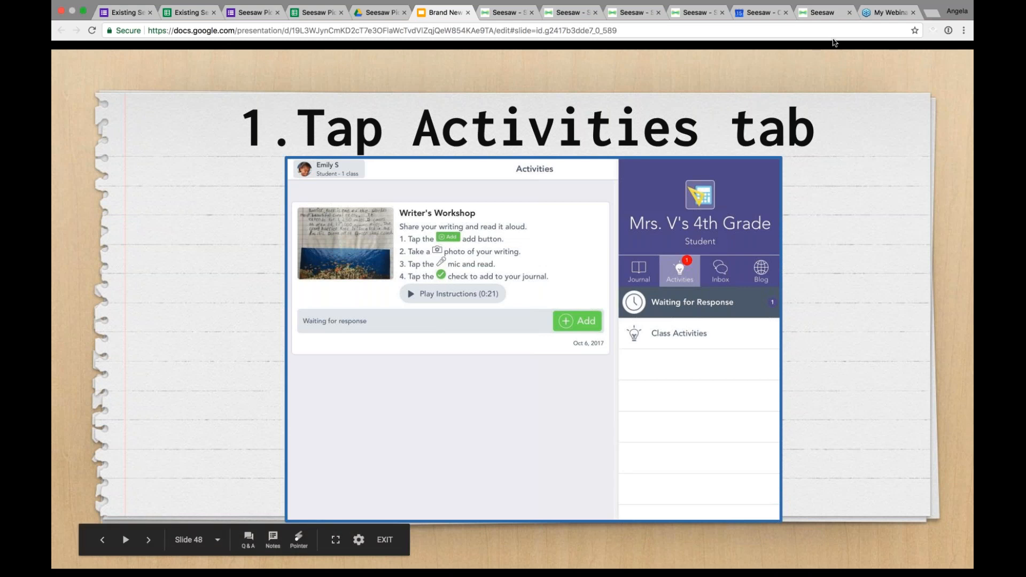
- Switch back to Seesaw, reload the class activities, and open the unapproved posts from the class journal for review
left_click(826, 12)
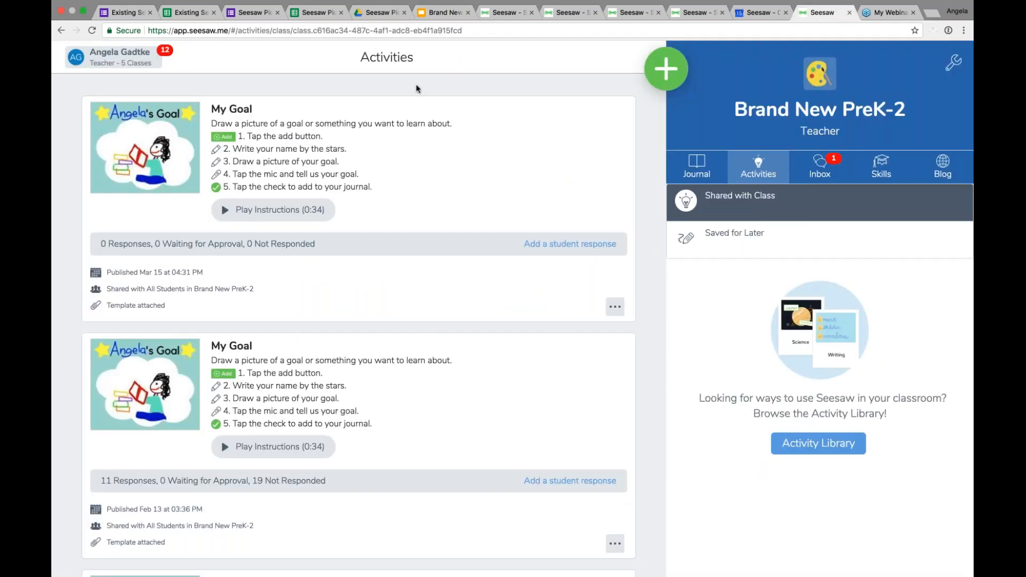
left_click(92, 29)
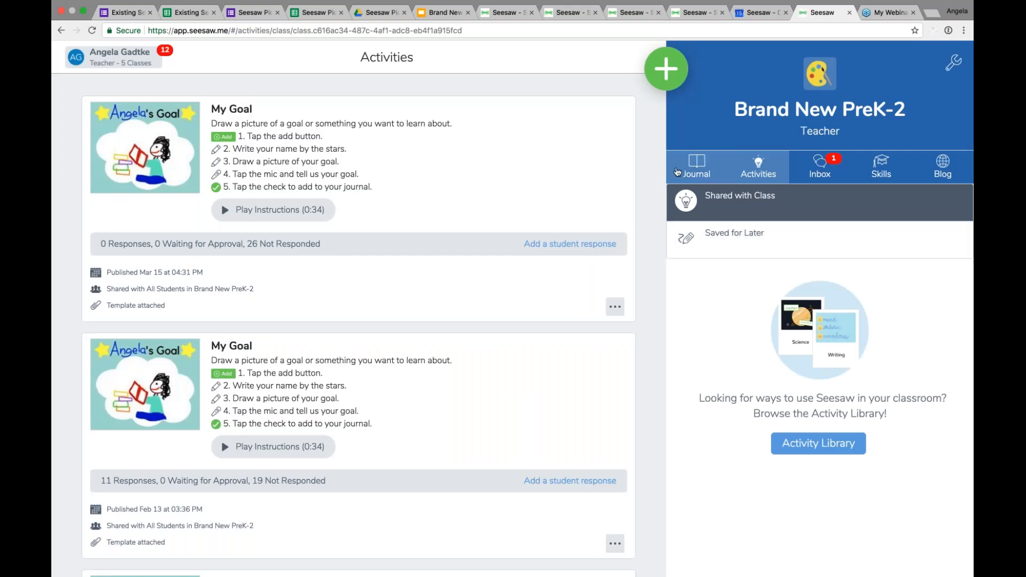
left_click(677, 172)
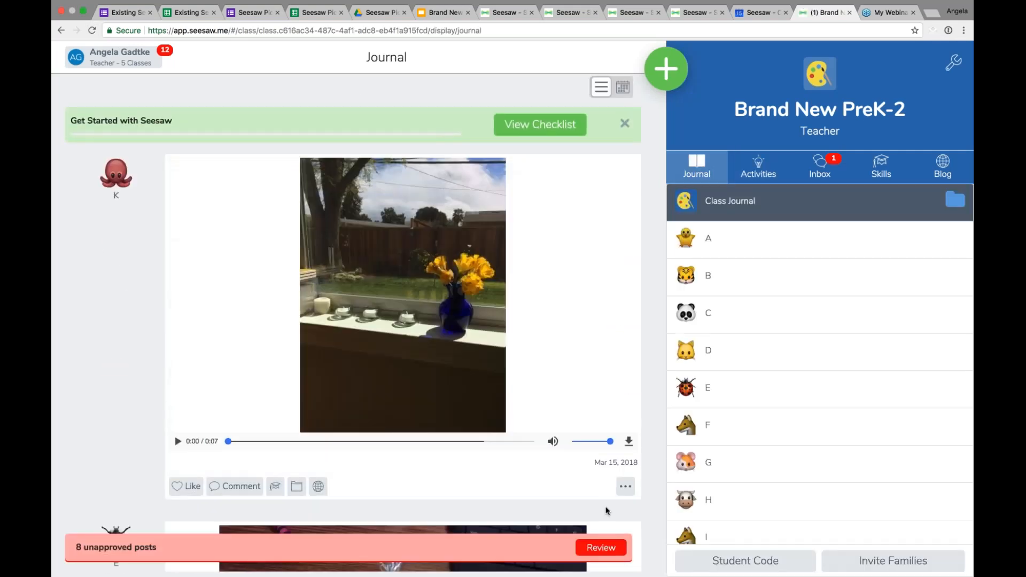
left_click(614, 551)
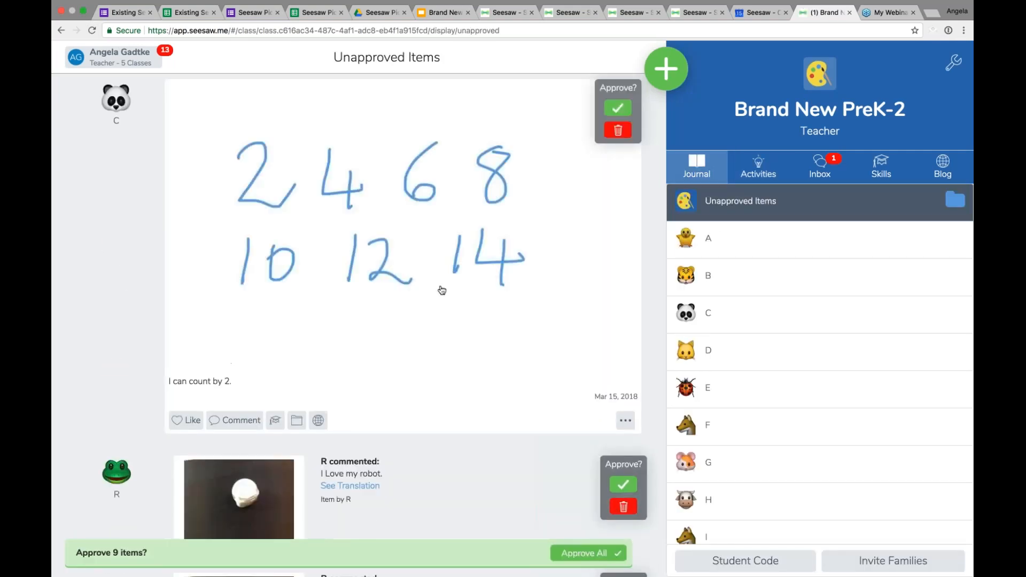
- Like the unapproved post showing the Innovator's Mindset book cover
scroll(440, 287, "down", 2)
scroll(442, 290, "down", 10)
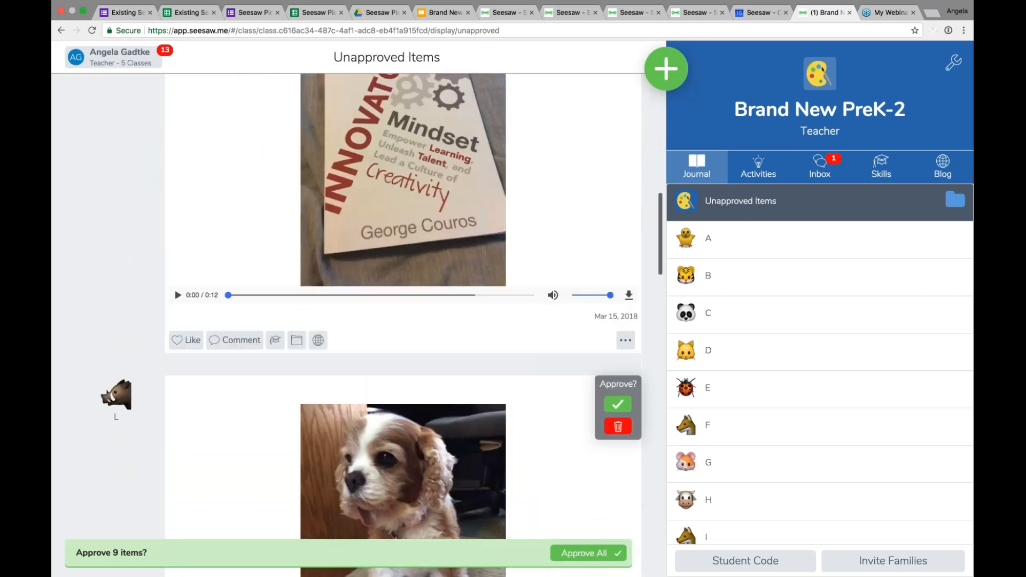
scroll(401, 320, "up", 1)
left_click(185, 366)
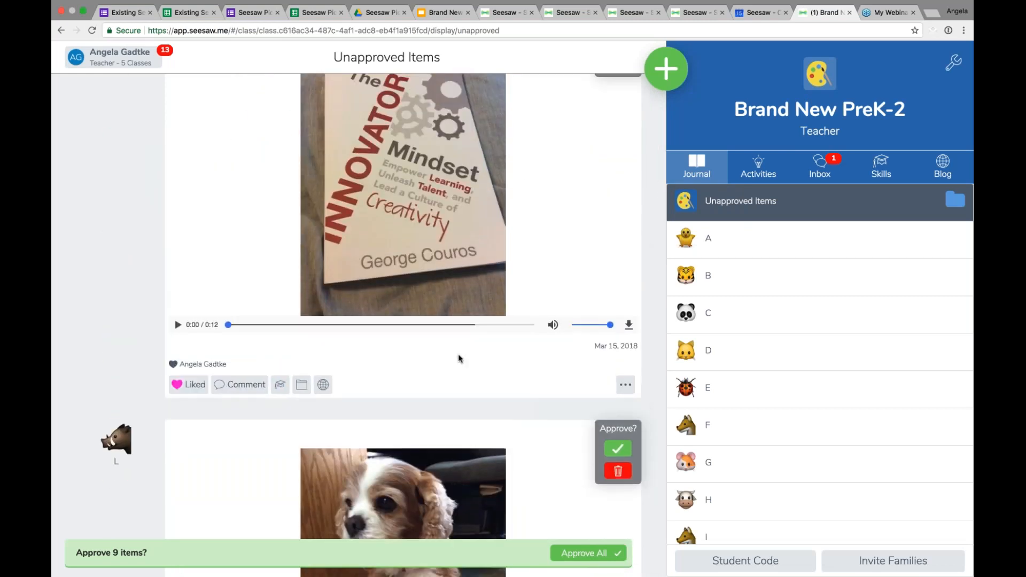
- Approve all unapproved items in the class at once and go to the class journal
scroll(459, 358, "down", 15)
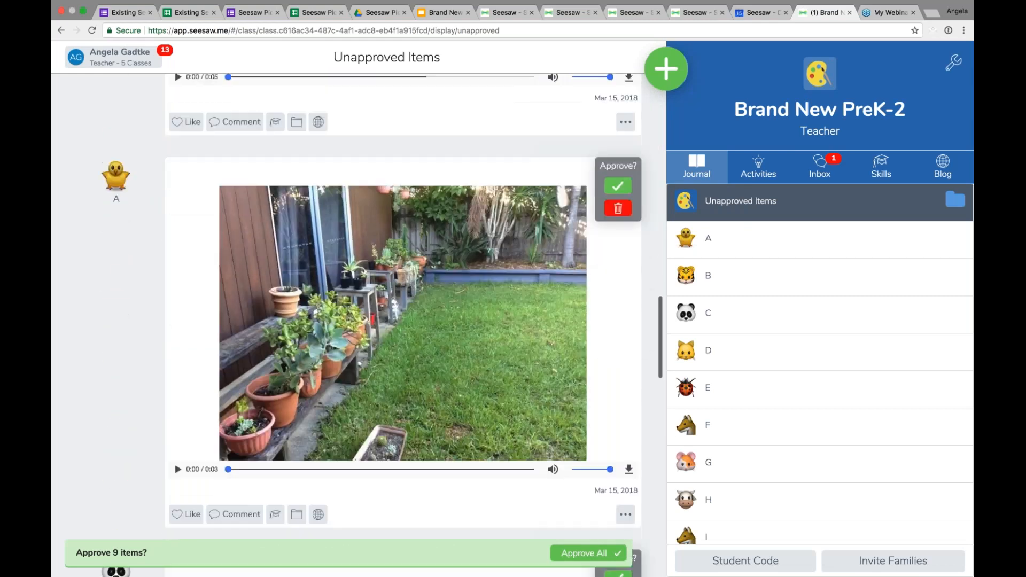
scroll(407, 321, "down", 5)
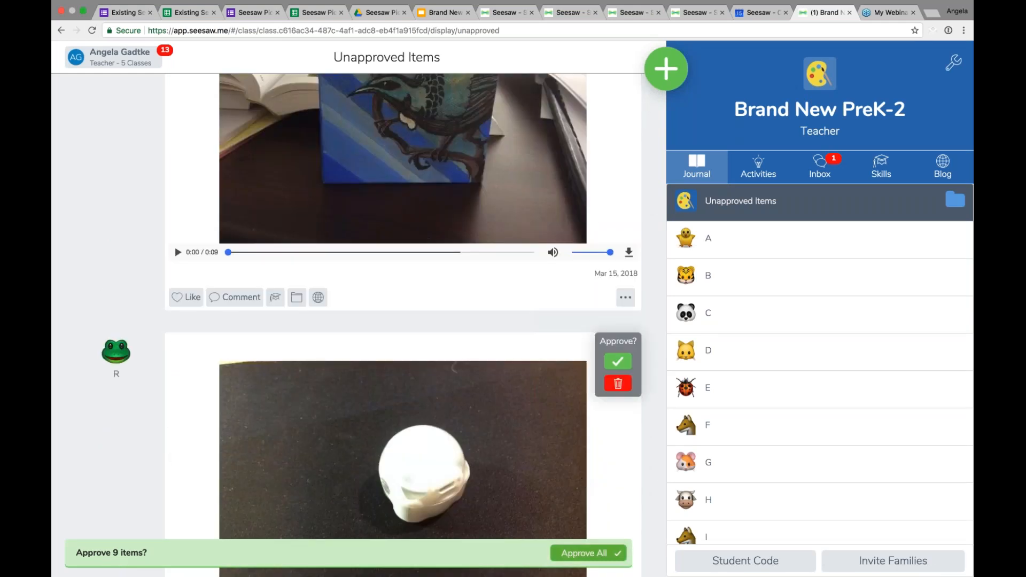
left_click(590, 552)
left_click(558, 222)
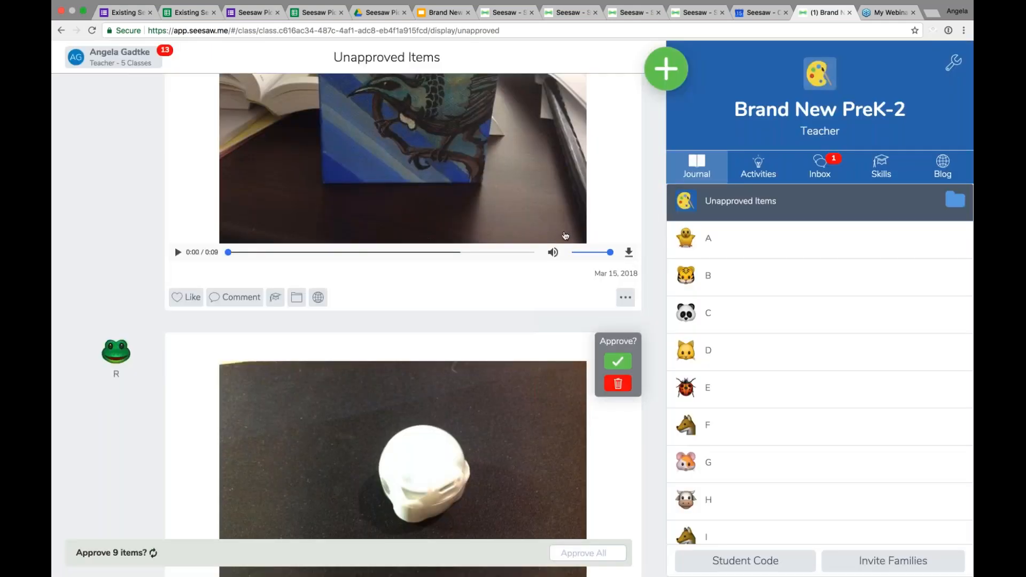
scroll(556, 241, "up", 10)
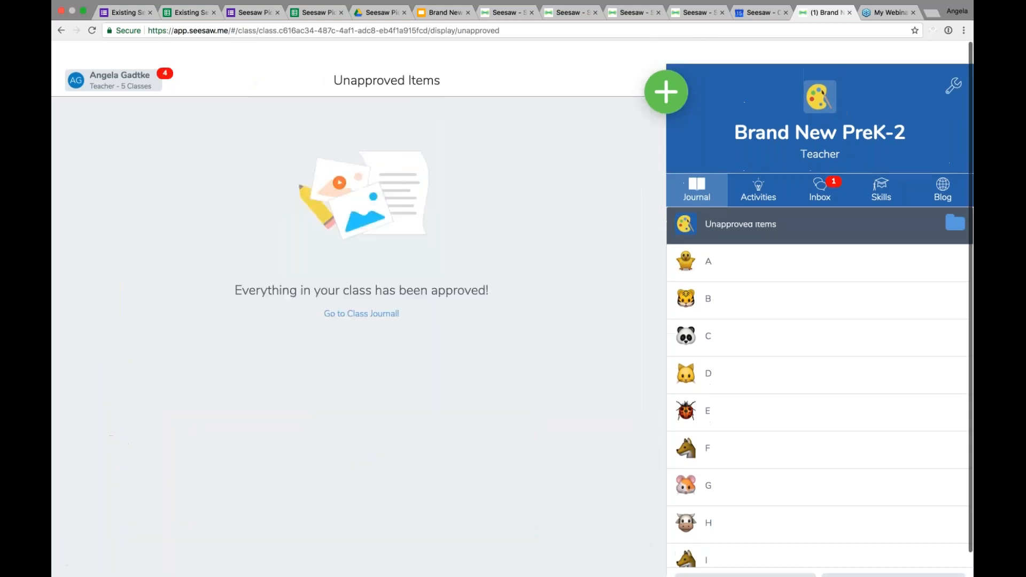
left_click(362, 291)
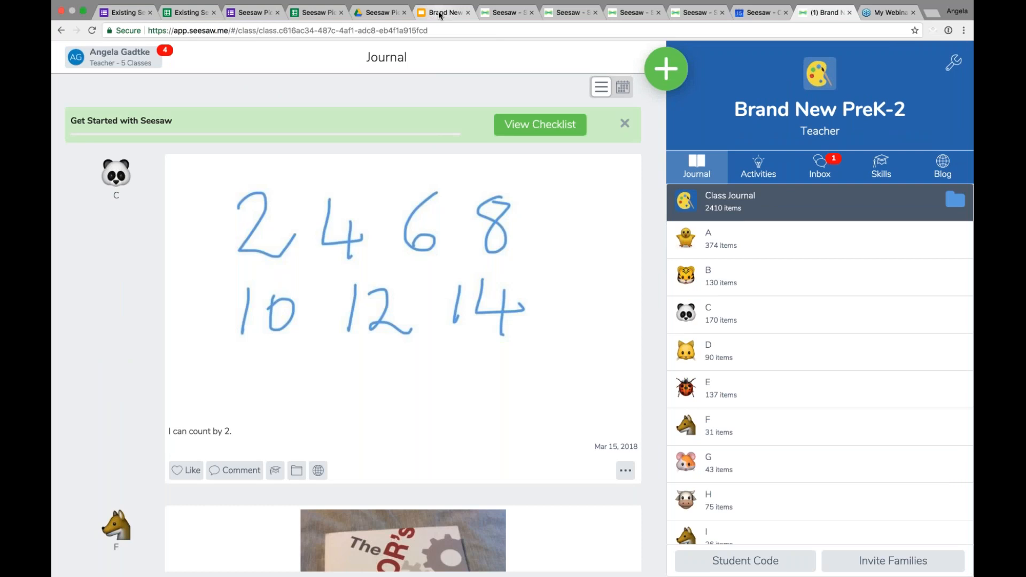
- Show the Getting Started Guides slide in the Google Slides presentation, and switch back to the Seesaw class journal
left_click(440, 15)
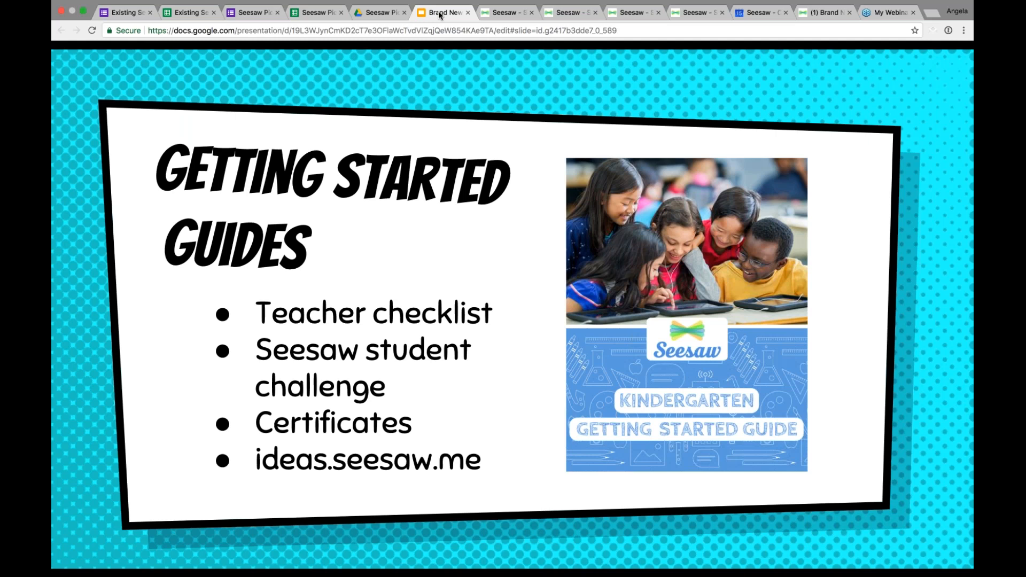
left_click(827, 16)
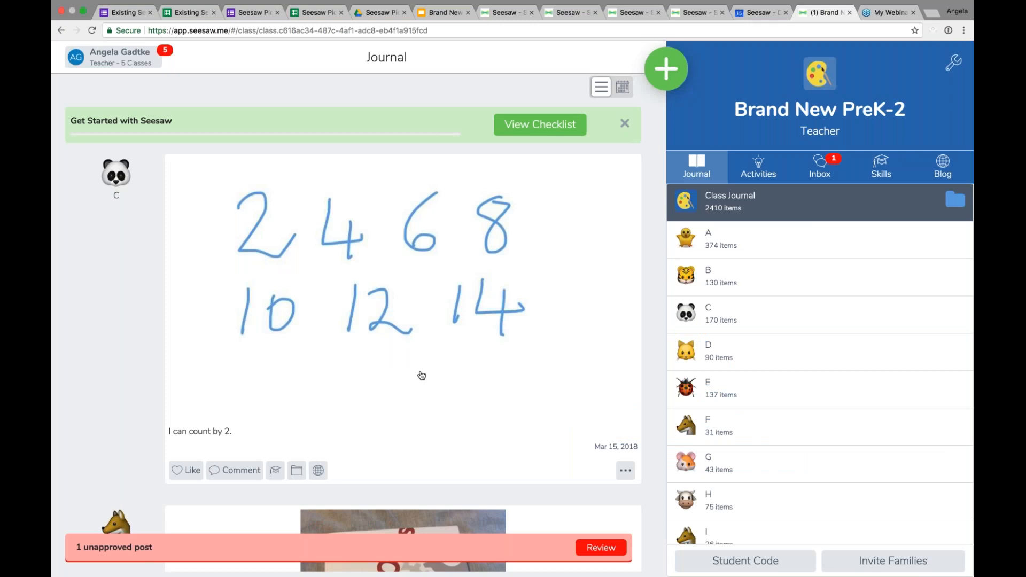
scroll(421, 376, "down", 2)
scroll(422, 376, "up", 2)
scroll(422, 375, "down", 1)
scroll(421, 375, "up", 1)
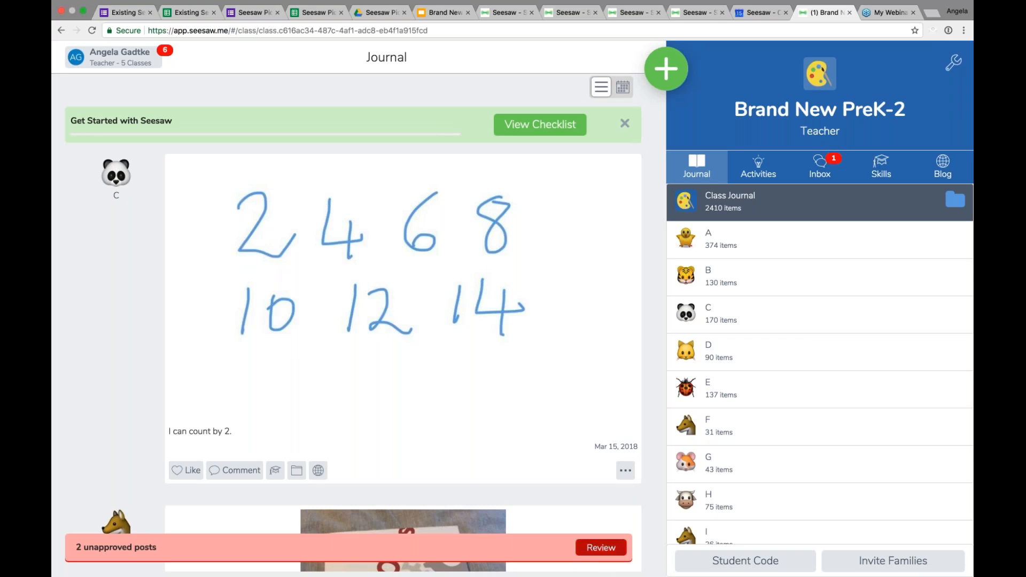
- Open the My Goal activity overview from an unapproved response and examine each student's response status
left_click(600, 548)
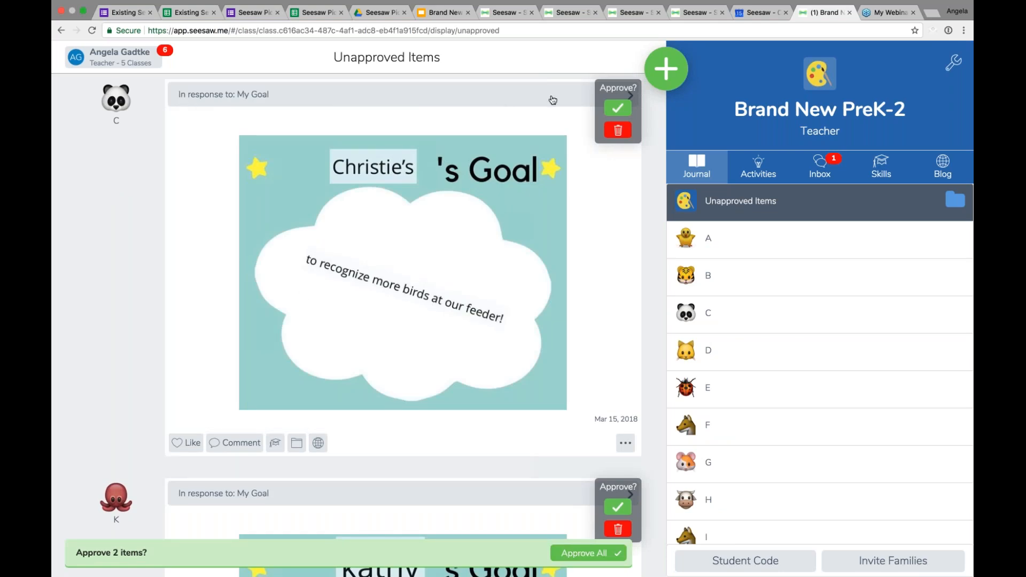
left_click(331, 97)
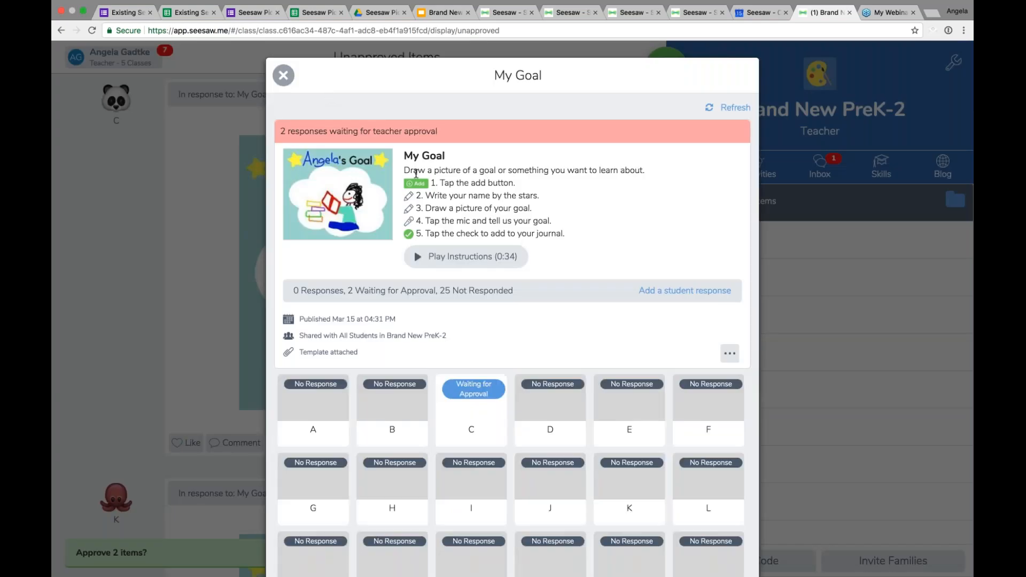
scroll(501, 256, "down", 3)
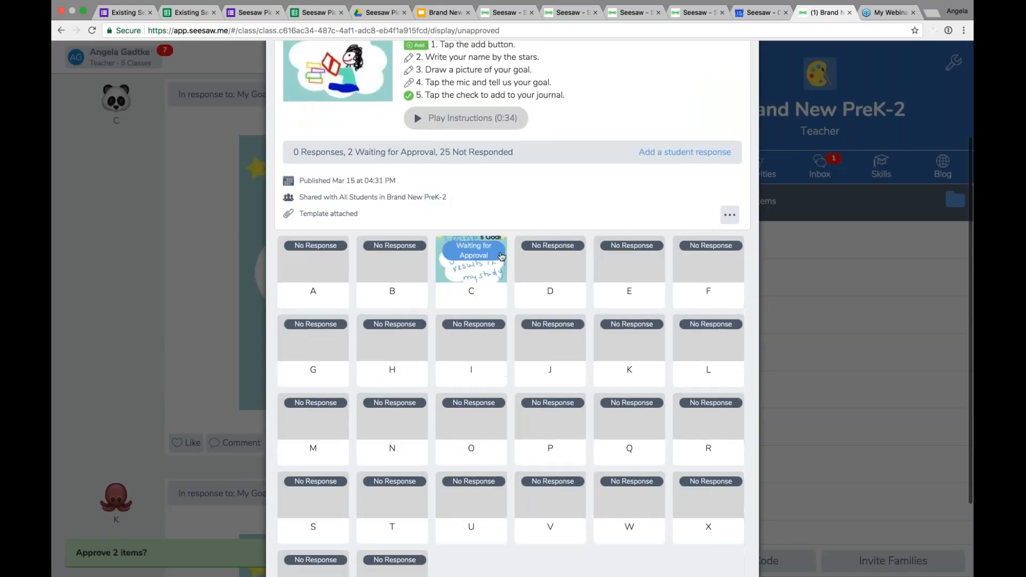
scroll(501, 257, "up", 1)
scroll(405, 382, "up", 1)
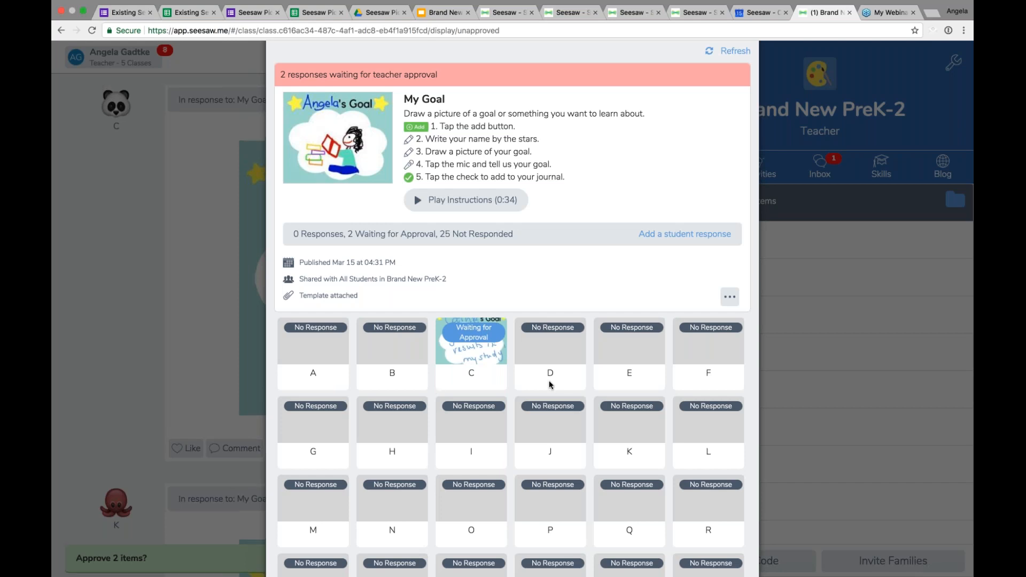
scroll(549, 381, "down", 1)
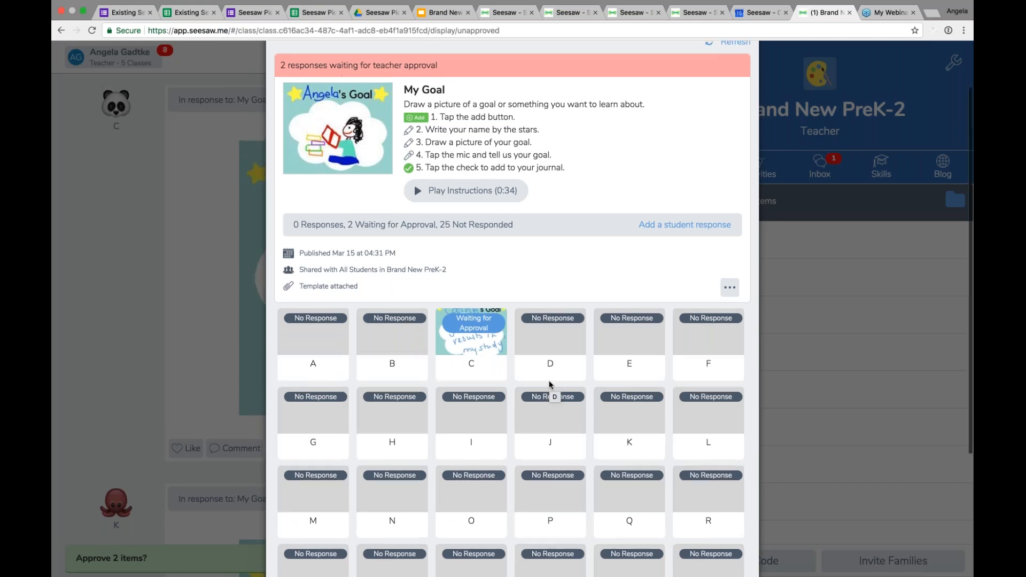
scroll(549, 384, "down", 4)
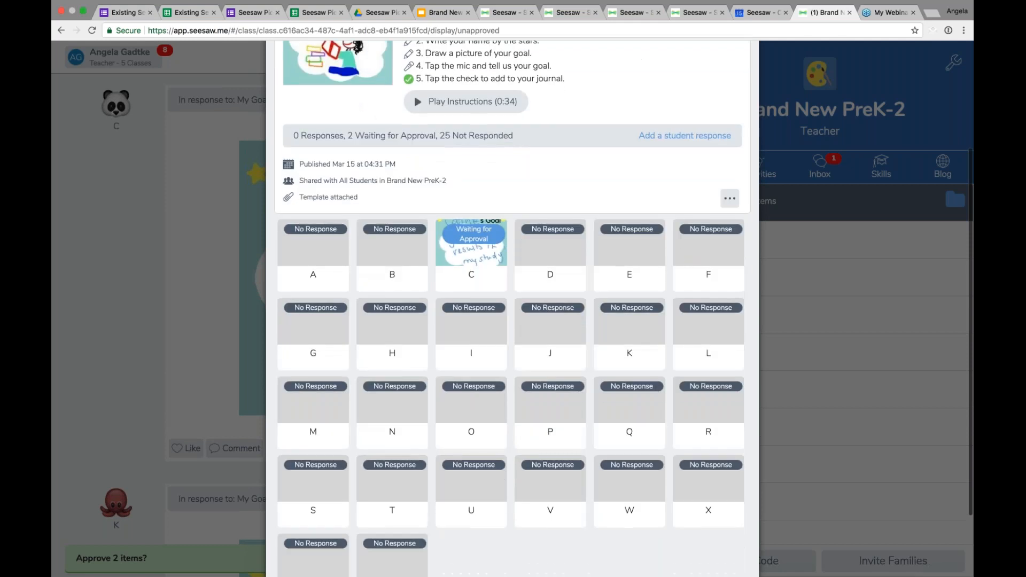
scroll(549, 384, "down", 3)
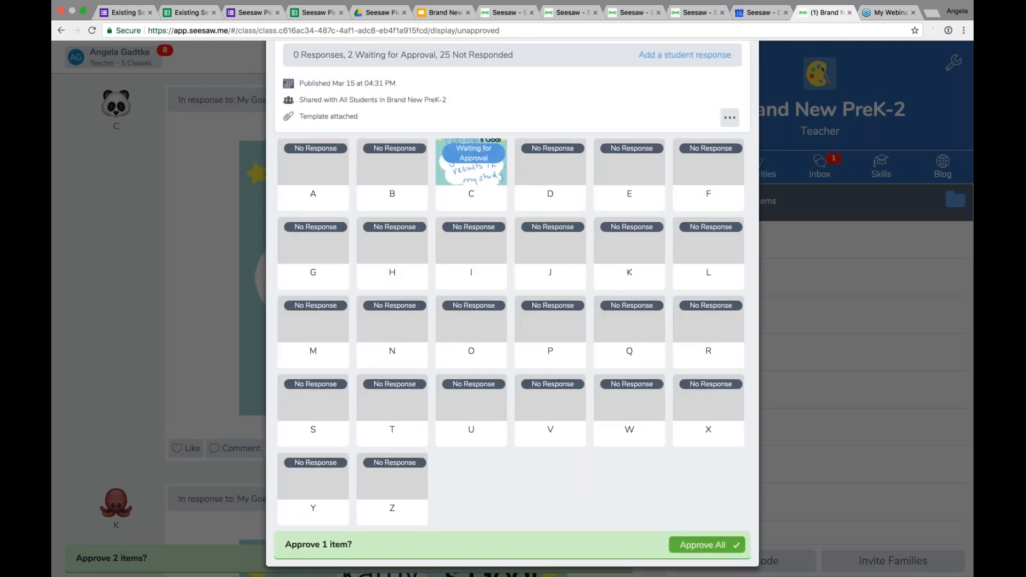
scroll(652, 513, "down", 1)
scroll(633, 474, "up", 4)
scroll(633, 473, "down", 3)
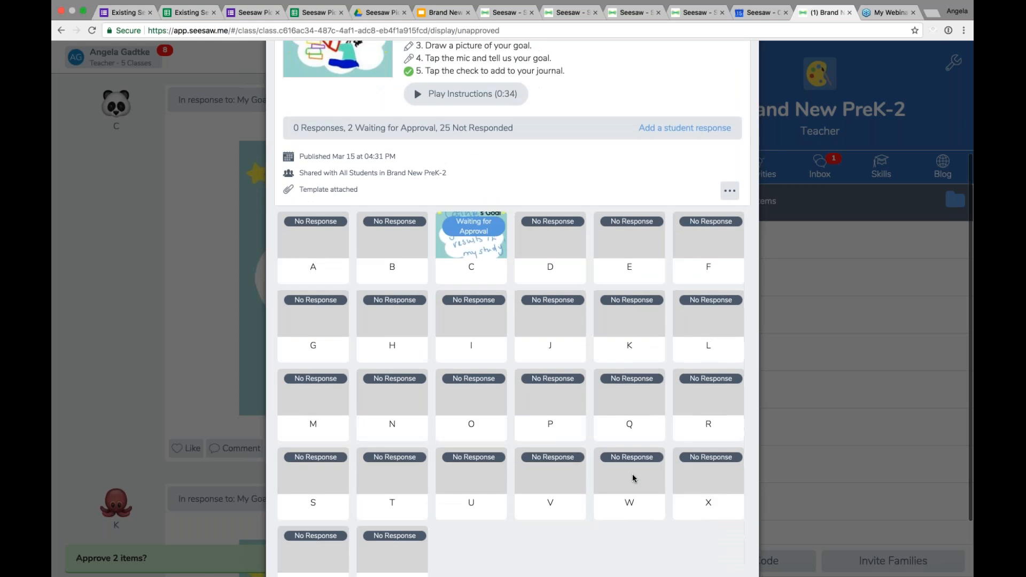
- Approve all pending responses offered in the My Goal activity overview and check the updated student grid
left_click(707, 558)
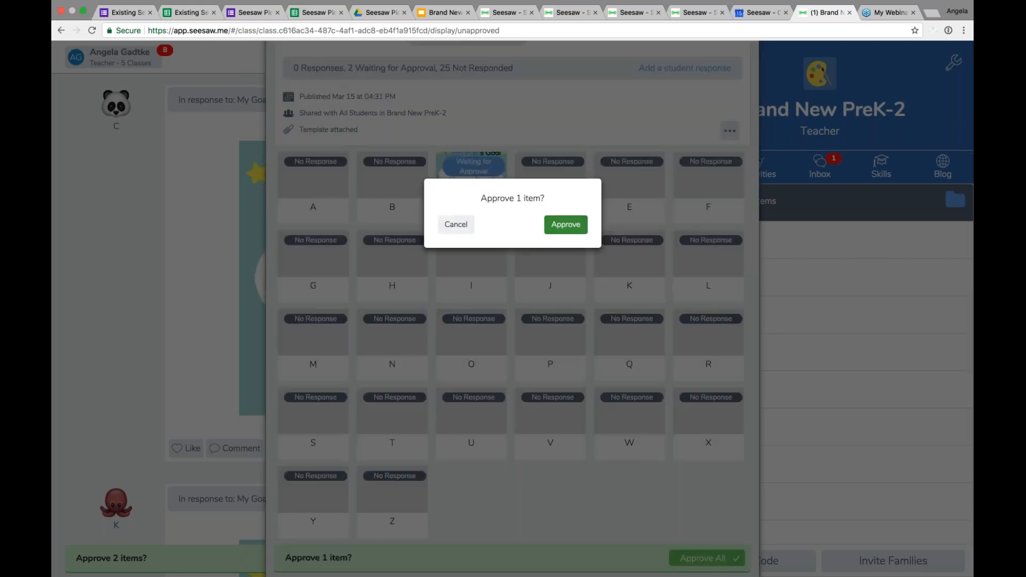
left_click(565, 225)
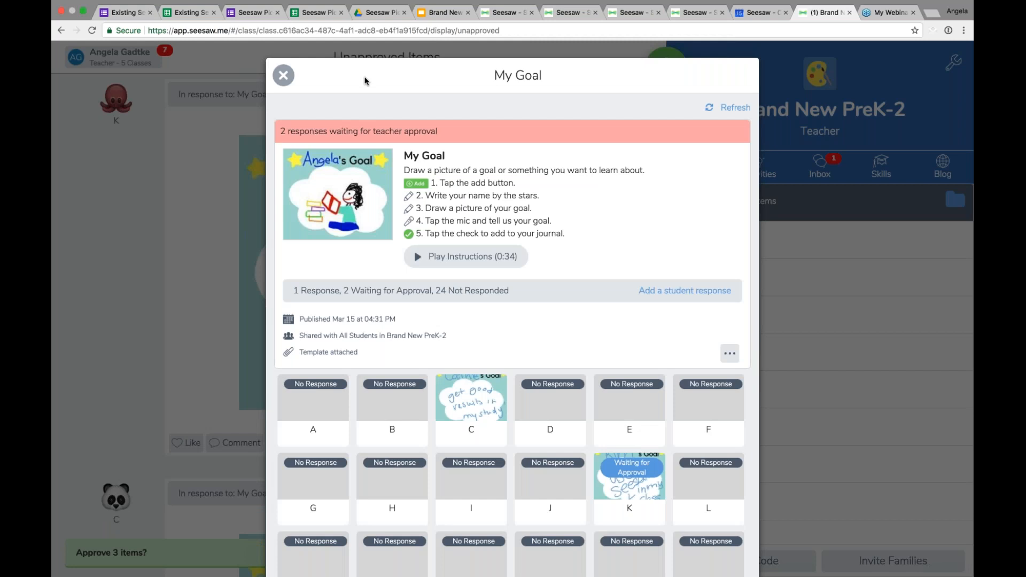
scroll(365, 80, "down", 5)
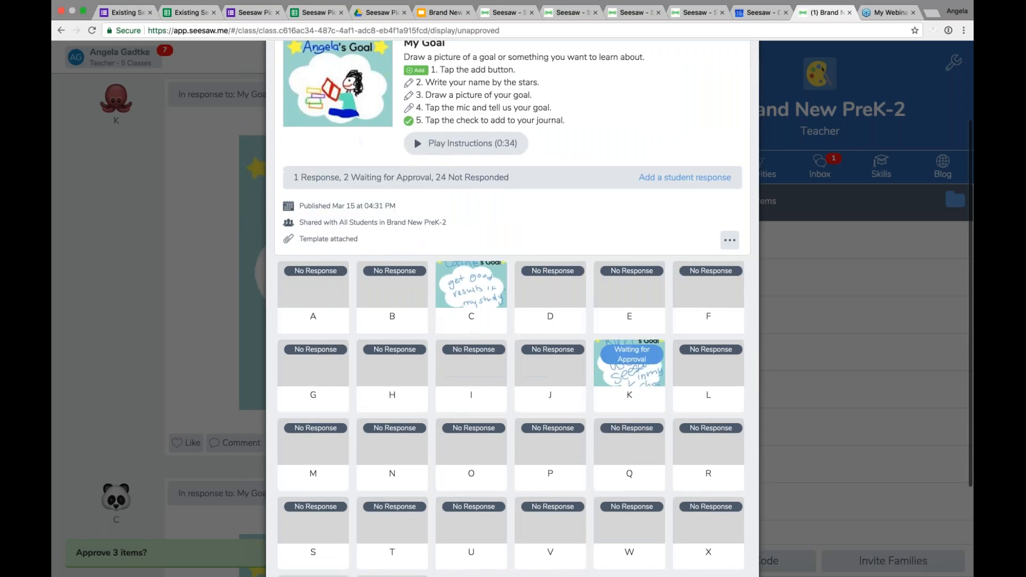
- Approve student K's waiting response in the My Goal activity overview and close the overview
scroll(512, 321, "down", 1)
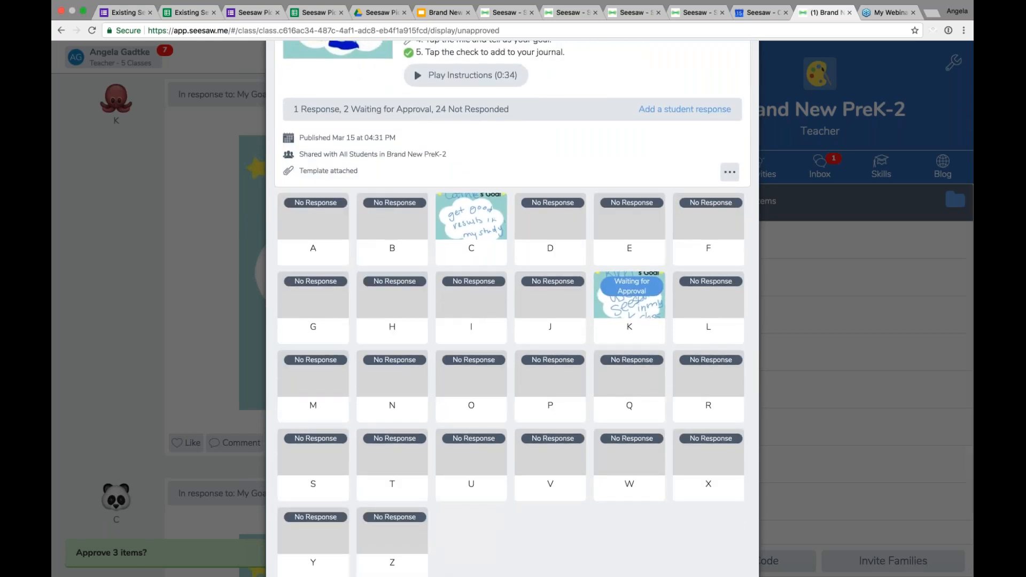
scroll(613, 250, "down", 2)
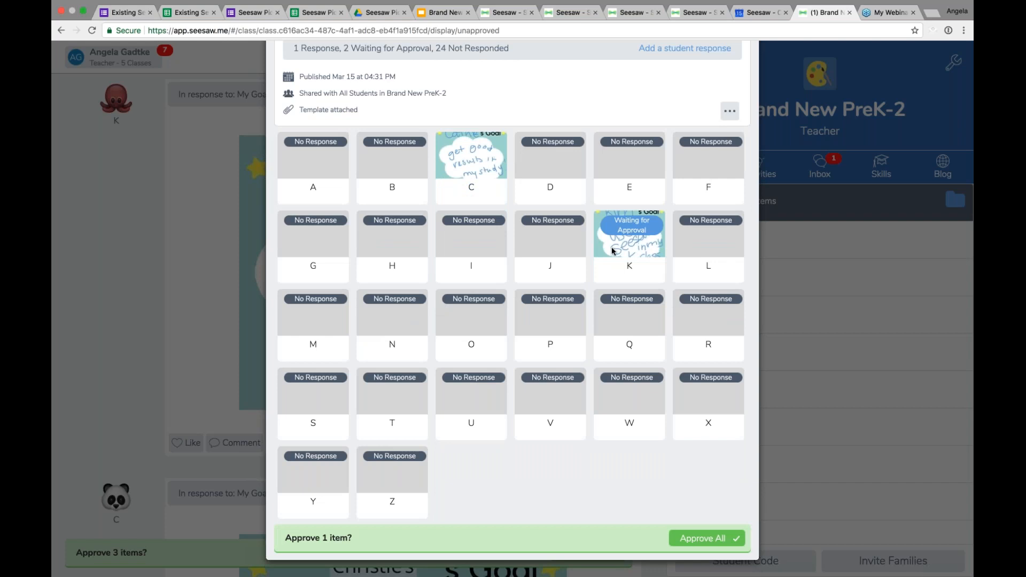
left_click(613, 251)
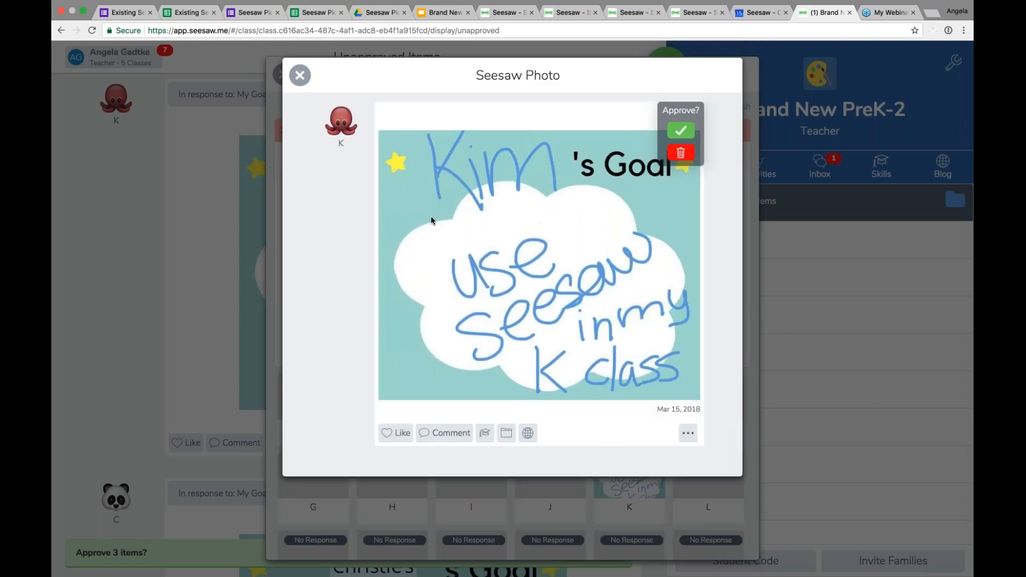
left_click(680, 131)
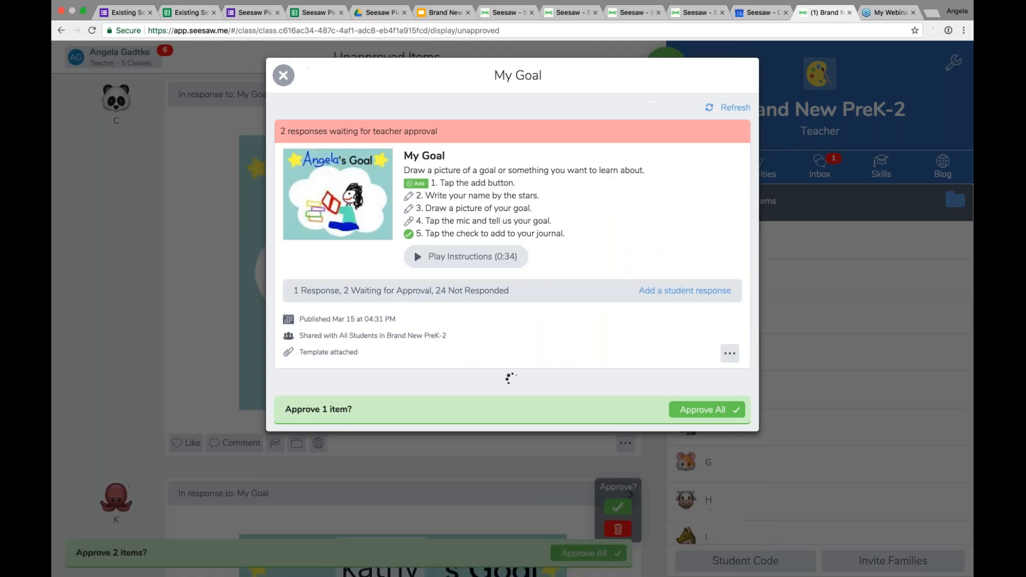
key("Escape")
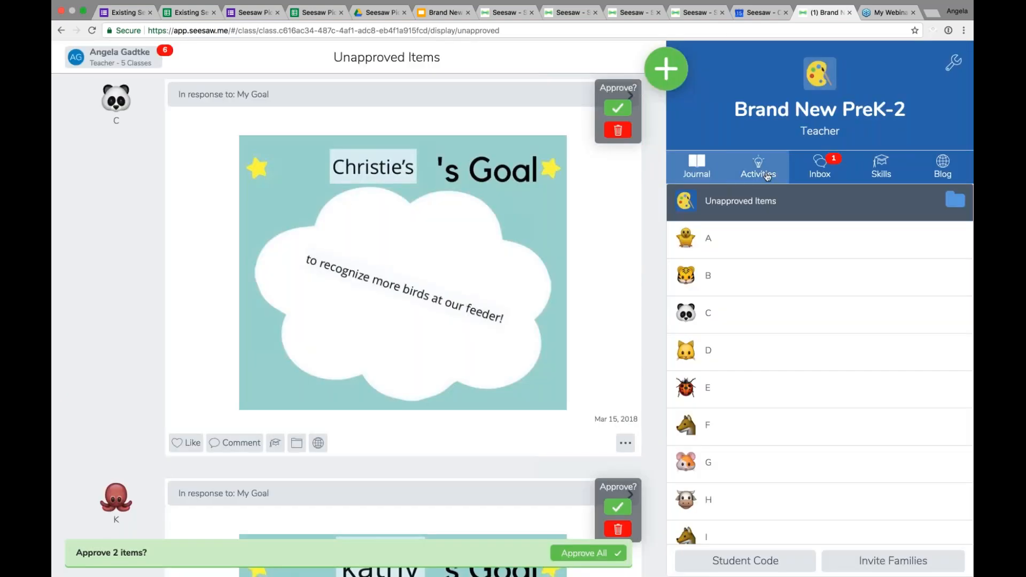
- Go to the class activities, view the item types available for posting to a student journal, and leave without posting
left_click(759, 167)
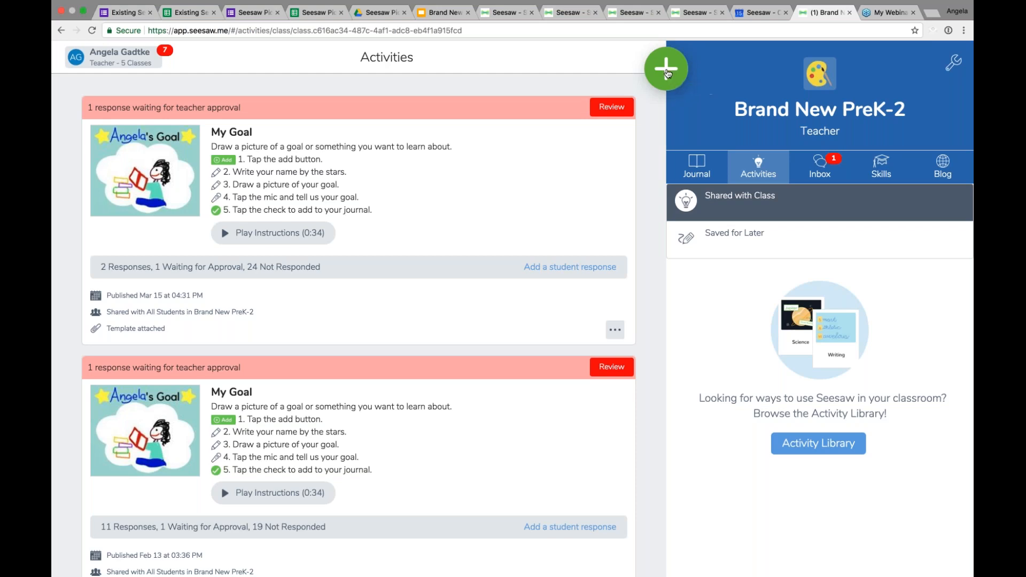
left_click(667, 73)
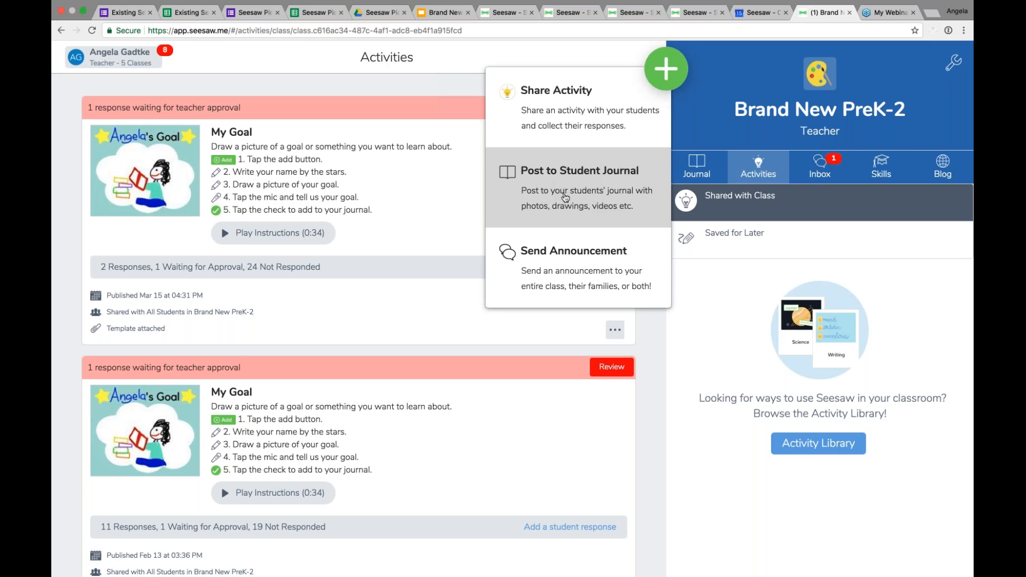
left_click(565, 196)
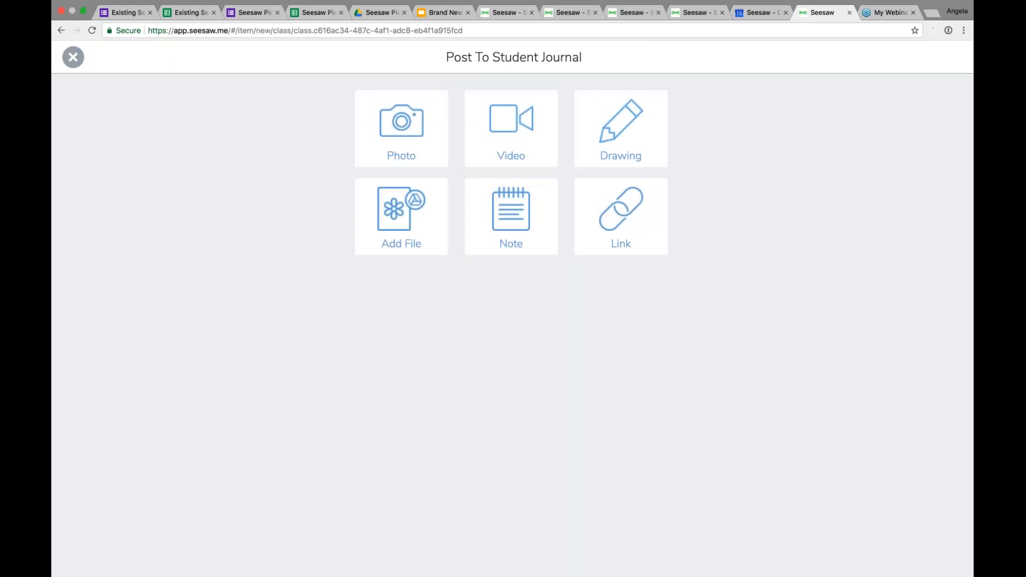
left_click(73, 58)
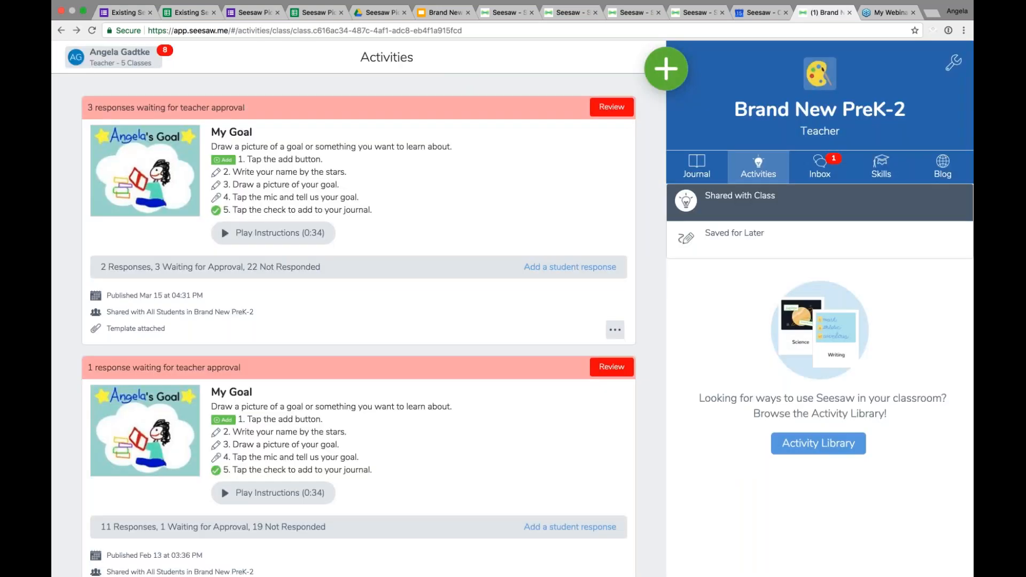
- Browse the Activity Library for an activity to share with the class, and switch to the Google Slides presentation
left_click(666, 68)
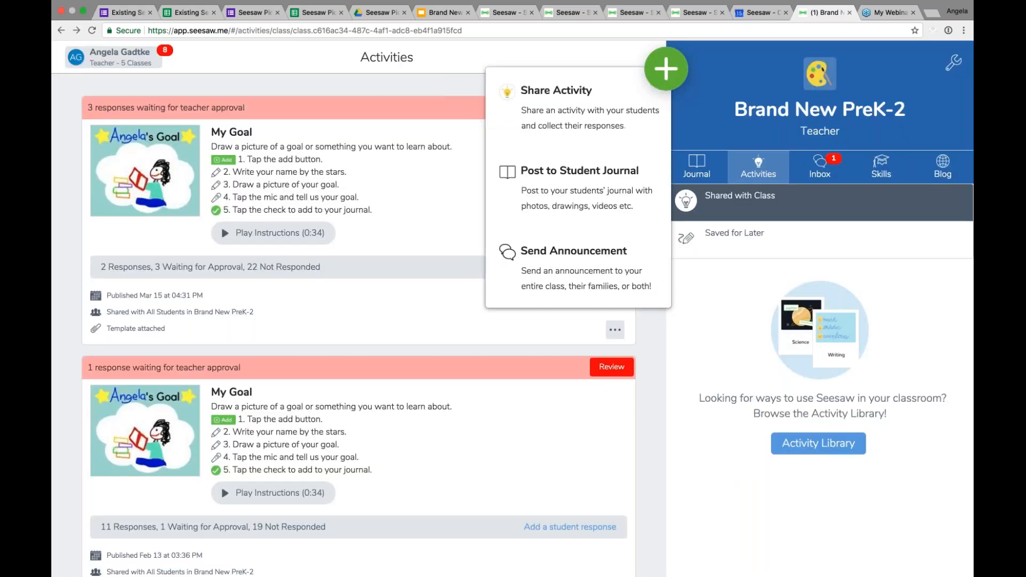
left_click(560, 117)
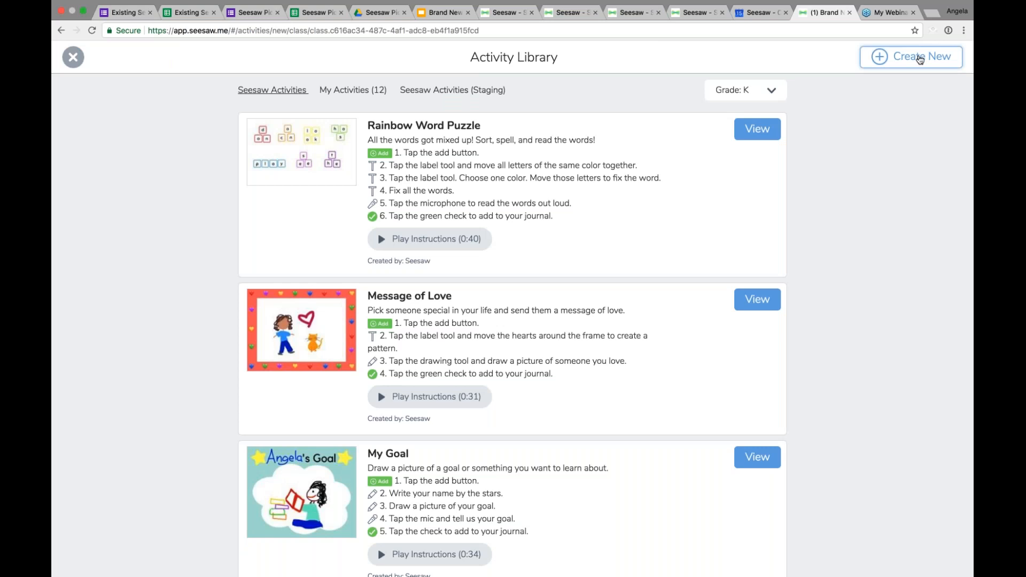
left_click(429, 15)
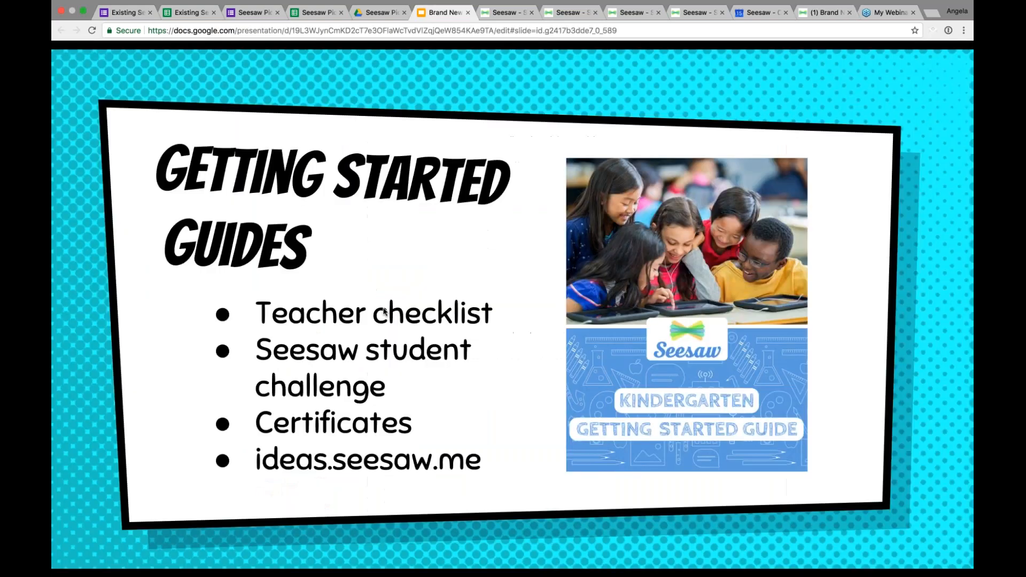